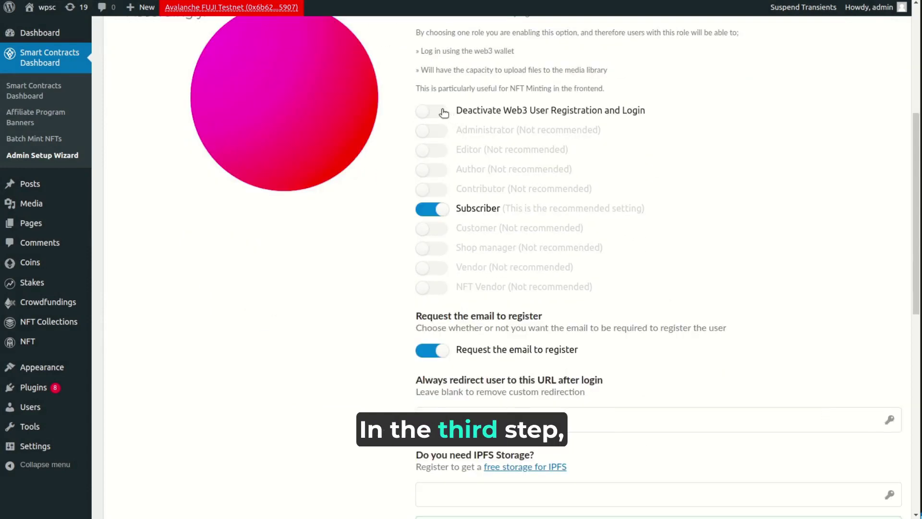
Toggle 'Deactivate Web3 User Registration and Login', then re-enable wallet login for the Subscriber role.
left_click(430, 110)
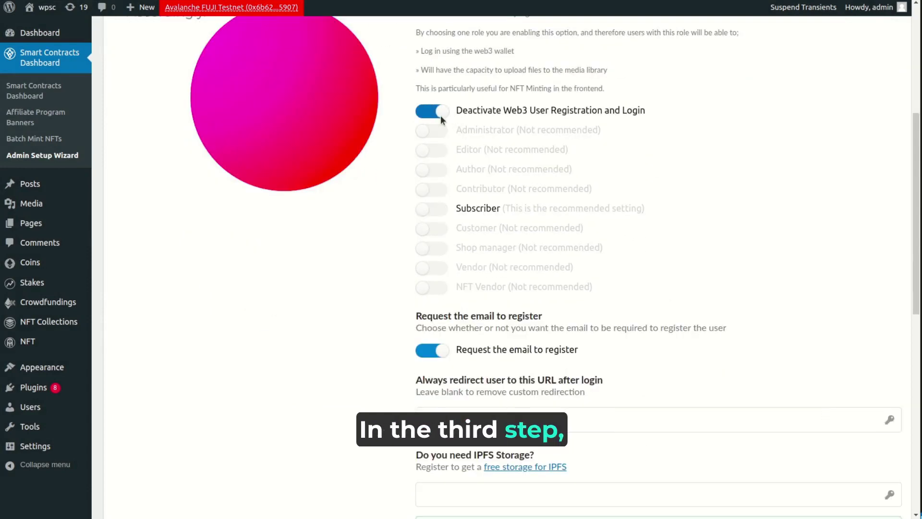
left_click(434, 209)
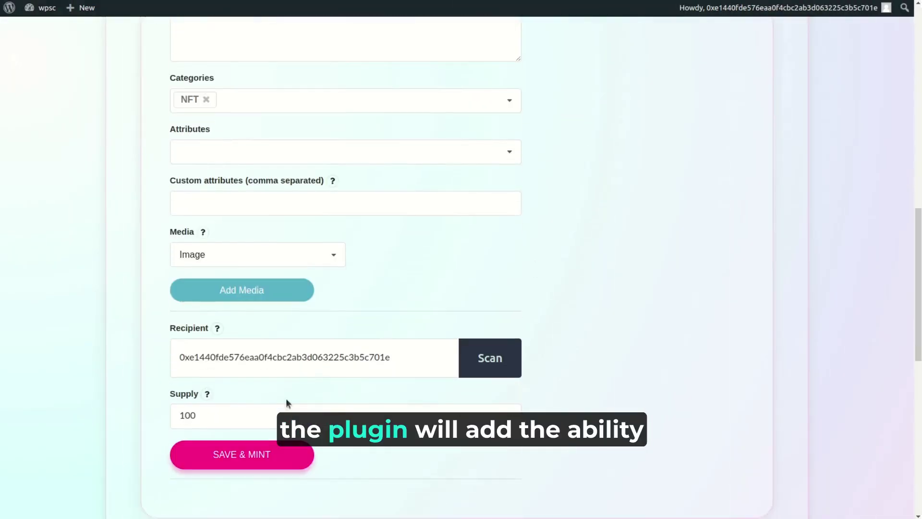
Upload 3d-chameleon.jpg through Add Media and use it as the NFT item's image.
left_click(241, 287)
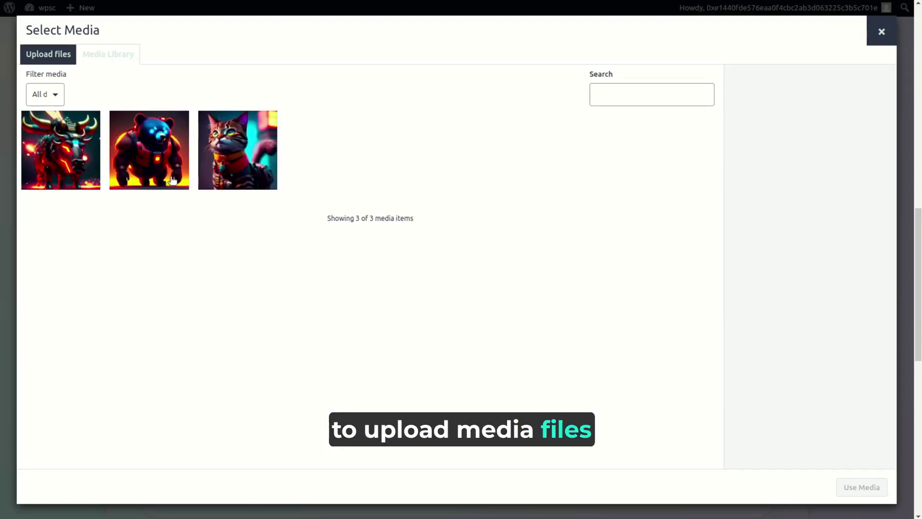
left_click(56, 62)
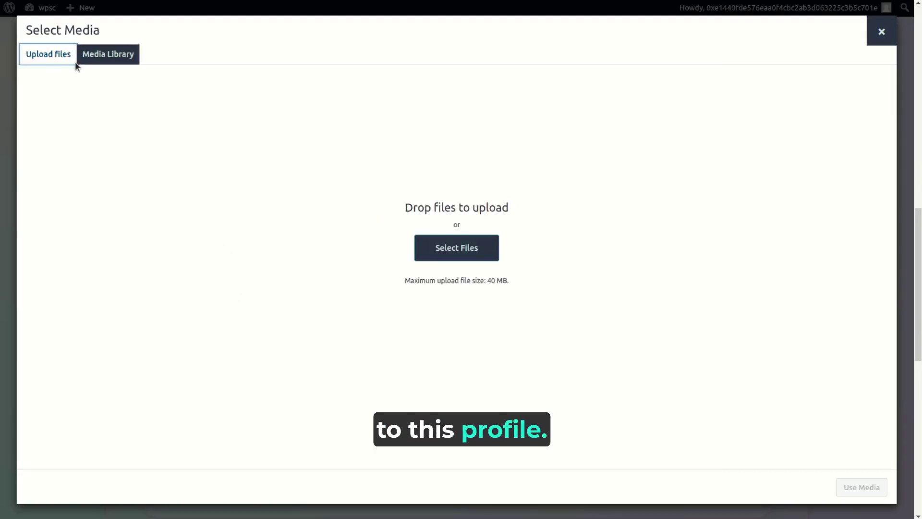
left_click(457, 248)
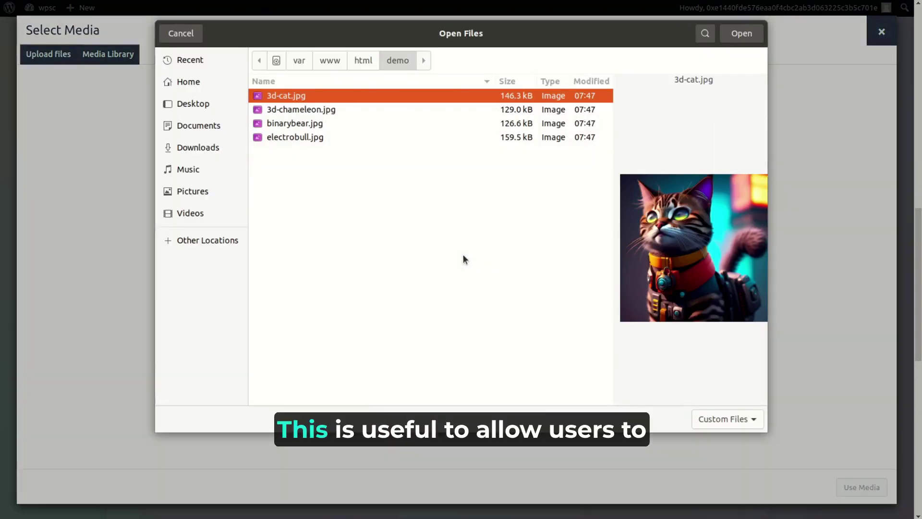
left_click(307, 109)
left_click(744, 34)
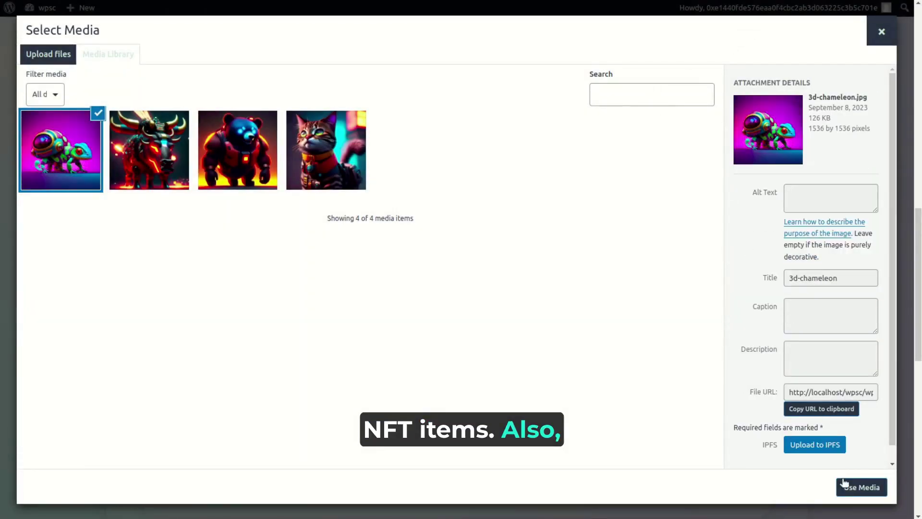
left_click(849, 488)
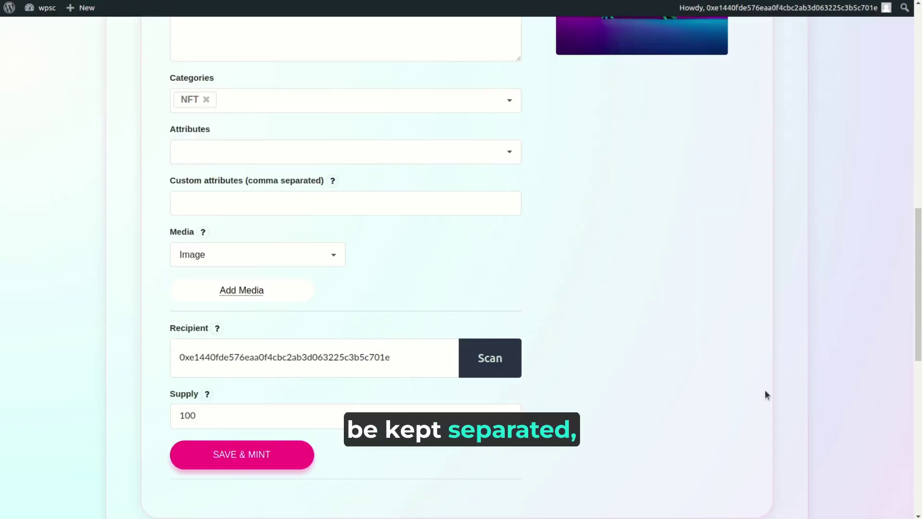
Save the NFT Settings step and advance the wizard to step 4, cryptocurrencies.
scroll(763, 389, "up", 5)
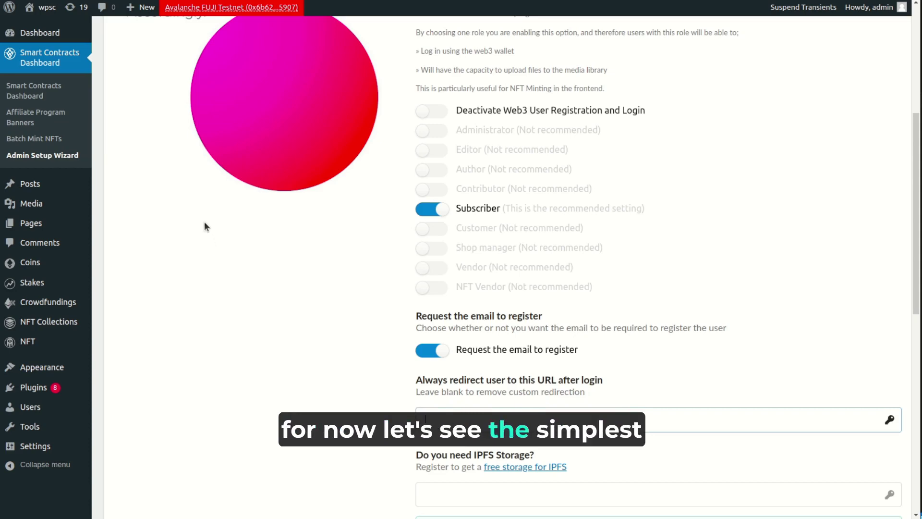
scroll(204, 222, "down", 4)
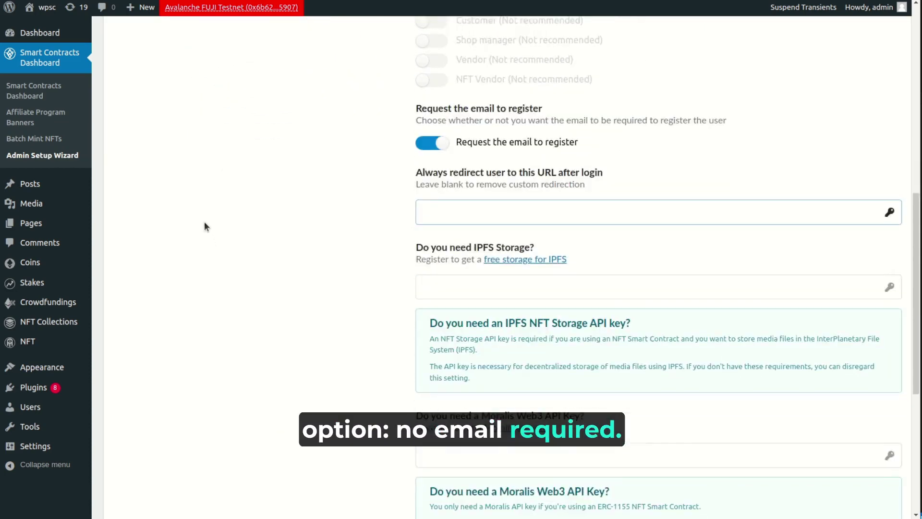
scroll(203, 224, "down", 6)
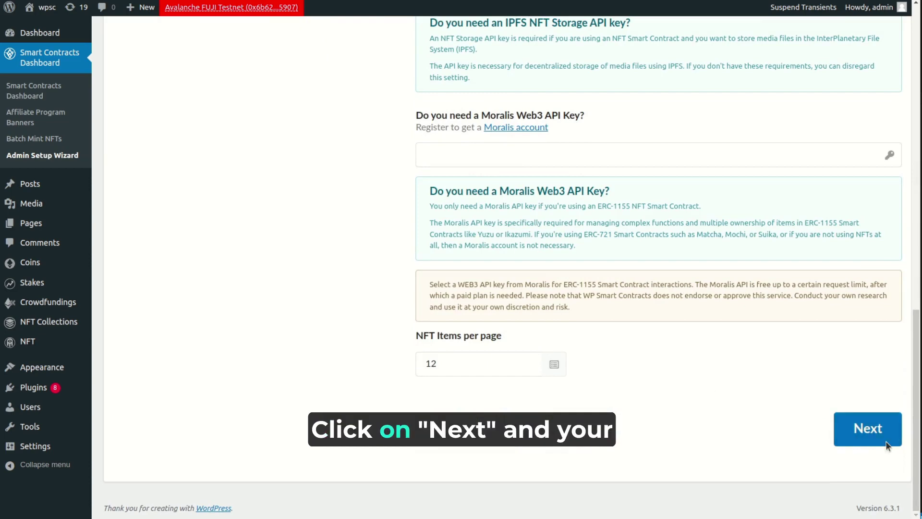
left_click(868, 428)
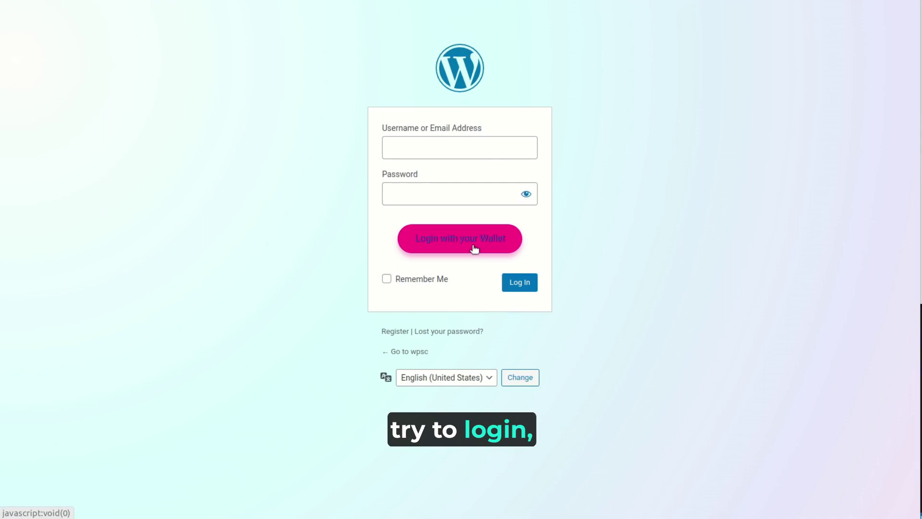
Log in with 'Login with your Wallet', approving Next, Connect and Sign in MetaMask.
left_click(474, 247)
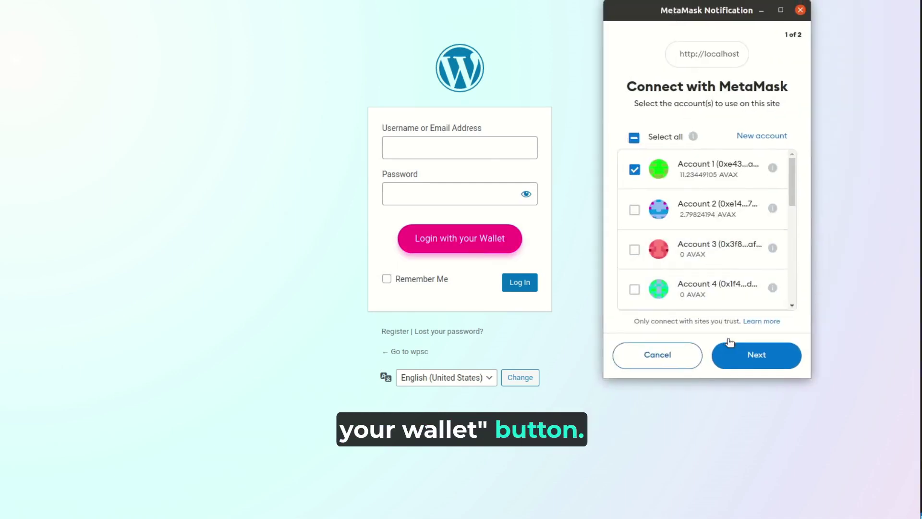
left_click(757, 361)
left_click(755, 361)
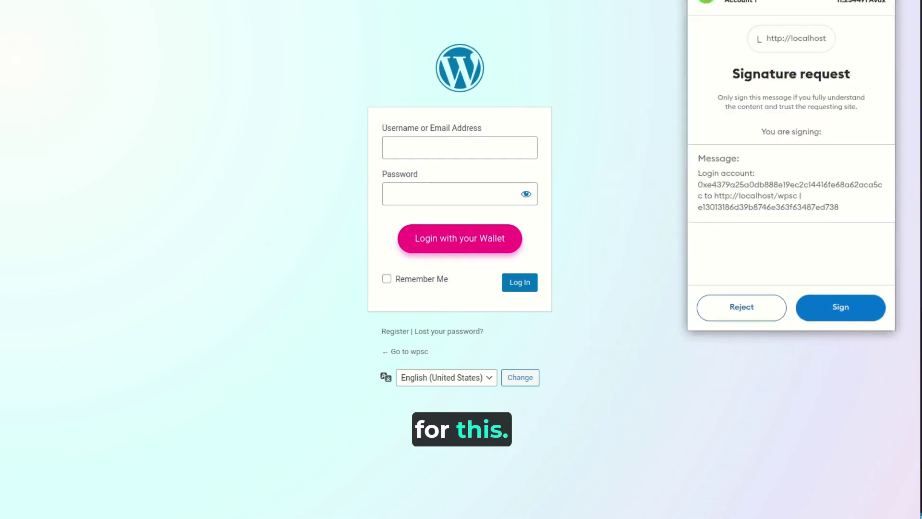
left_click_drag(820, 0, 713, 37)
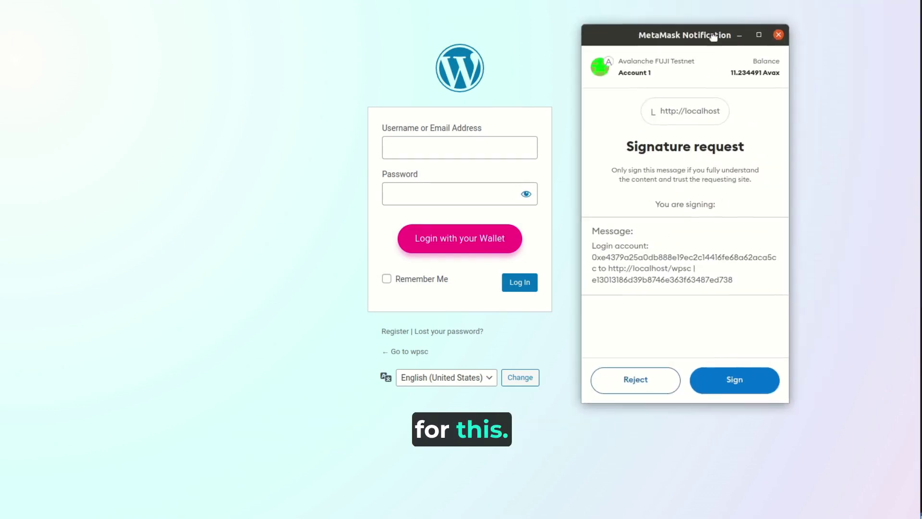
left_click(724, 384)
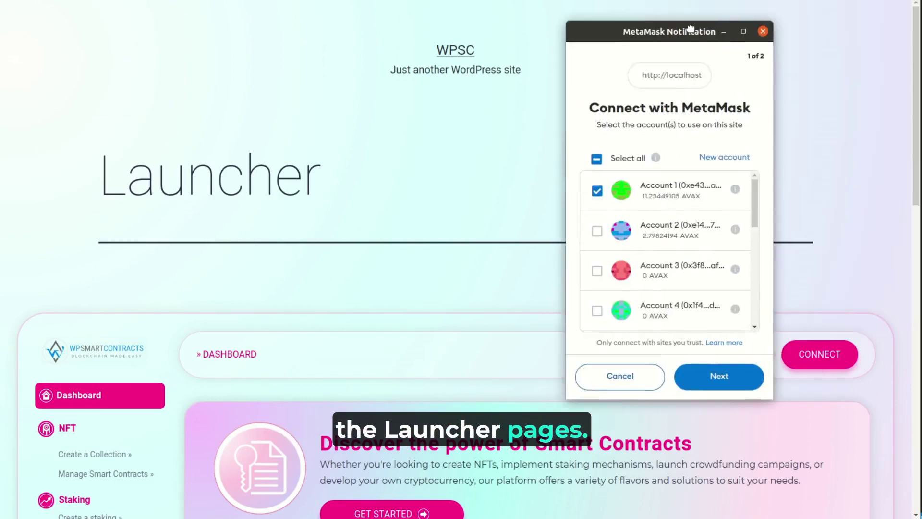
Approve the Launcher page's MetaMask popup with Next and Connect to link the wallet.
left_click(692, 388)
left_click(693, 387)
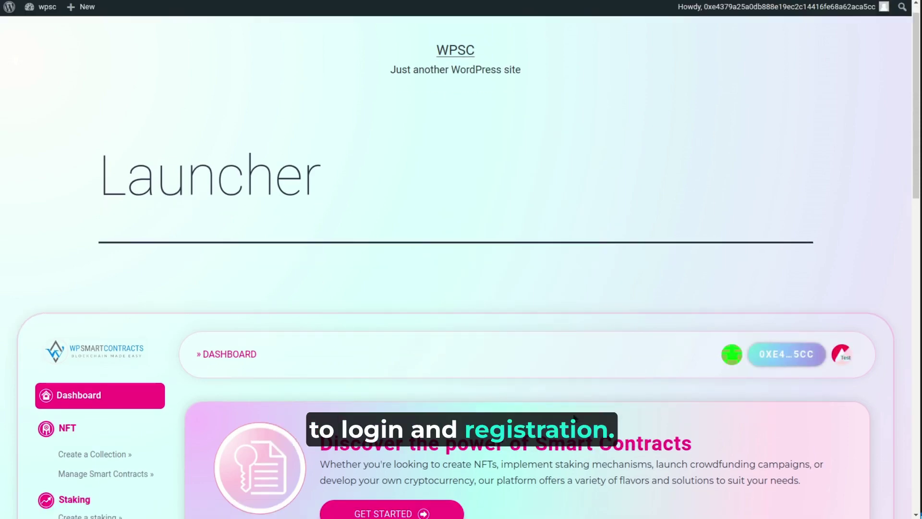
mouse_move(742, 25)
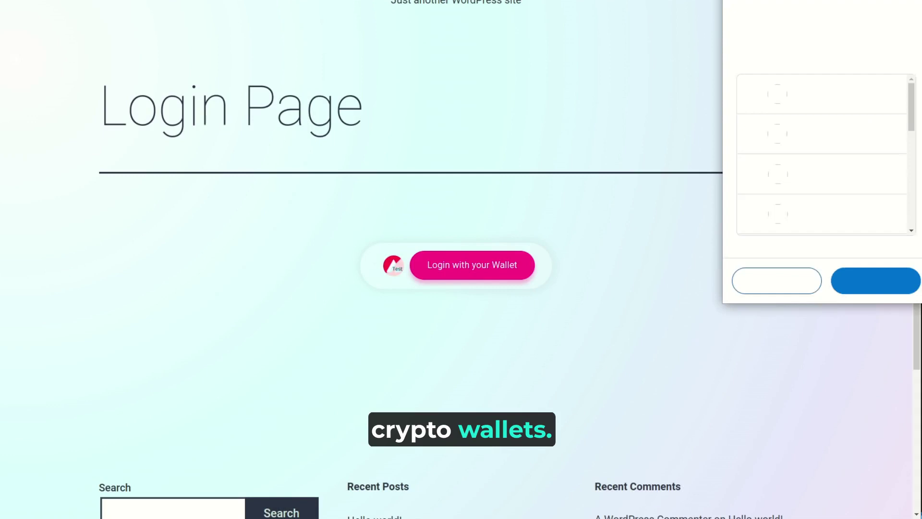
Connect Account 1 in MetaMask and sign the login message to enter WordPress.
left_click(702, 398)
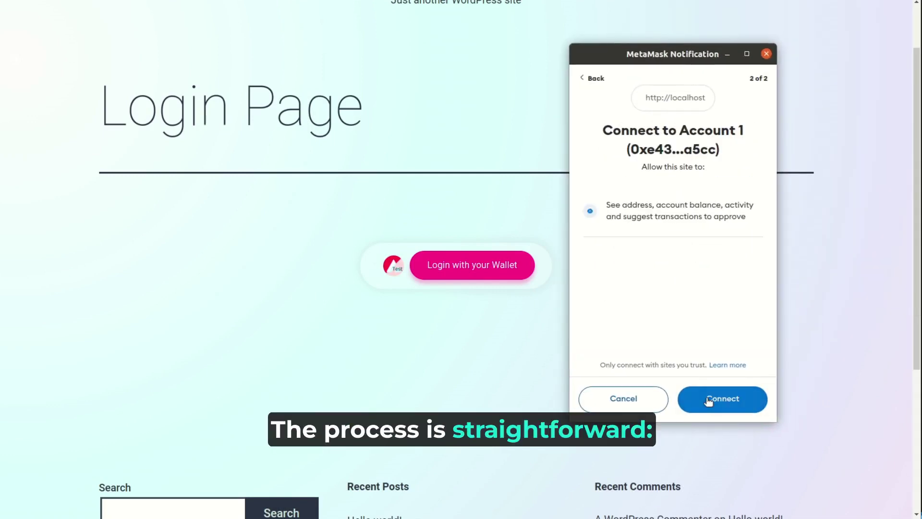
left_click(709, 402)
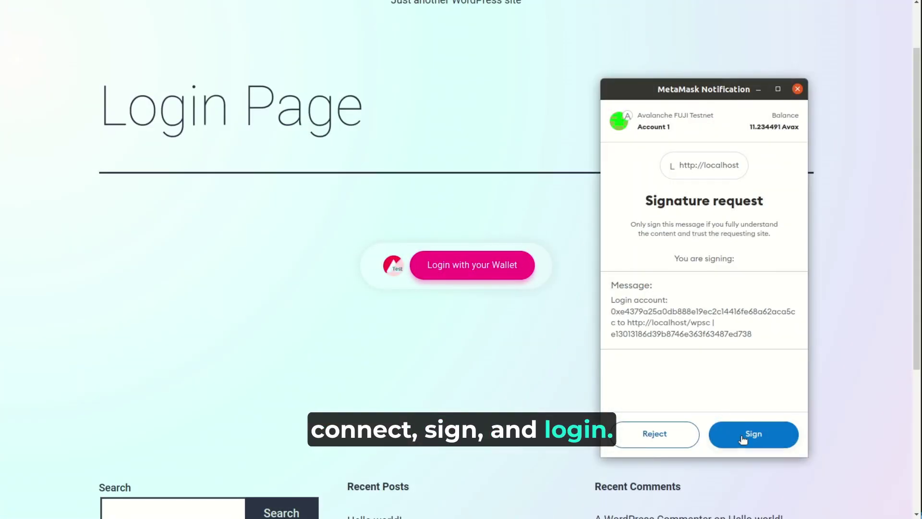
left_click(743, 435)
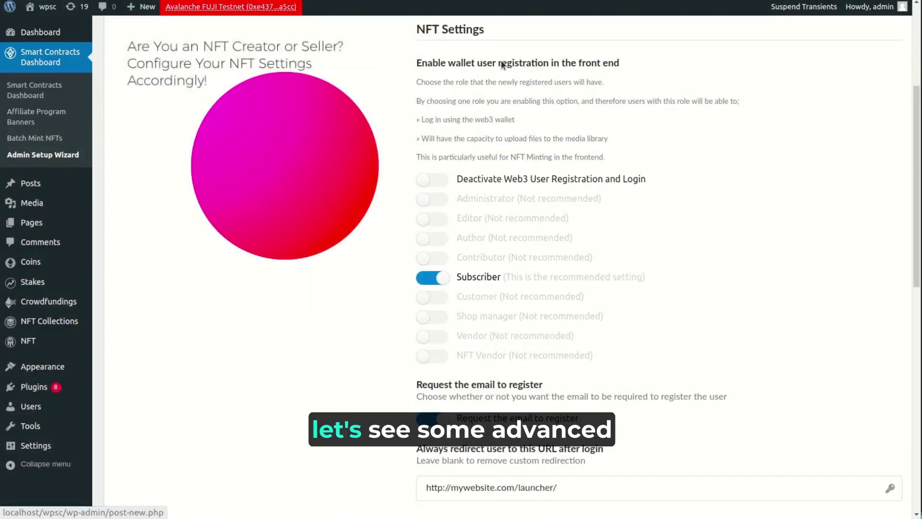
scroll(905, 163, "down", 5)
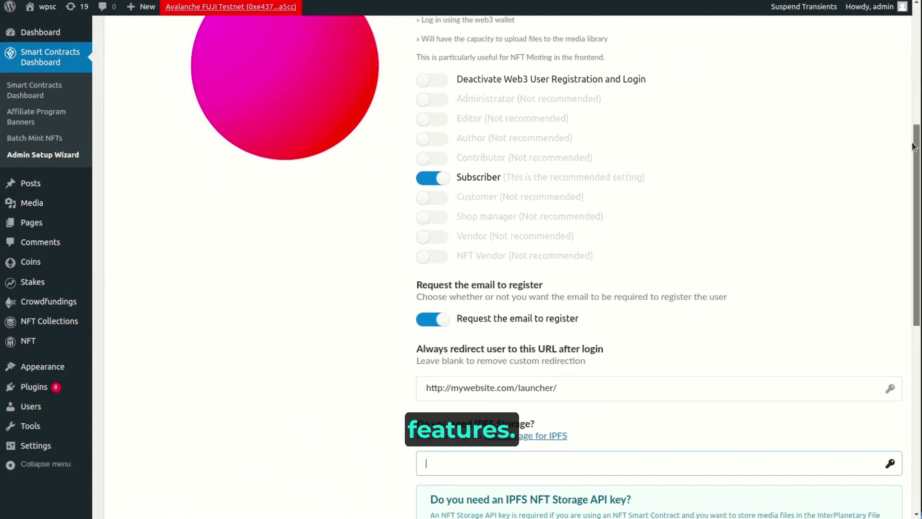
left_click(435, 299)
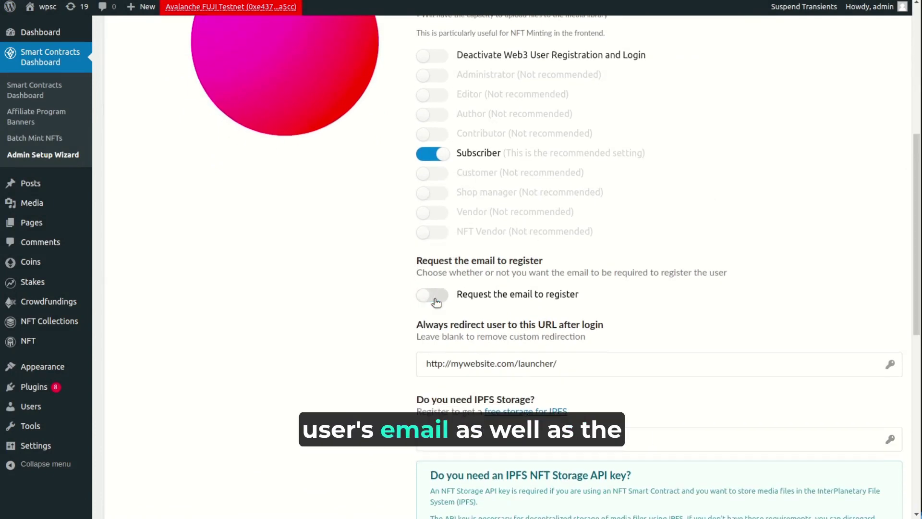
left_click(435, 297)
left_click_drag(416, 324, 603, 321)
left_click(603, 321)
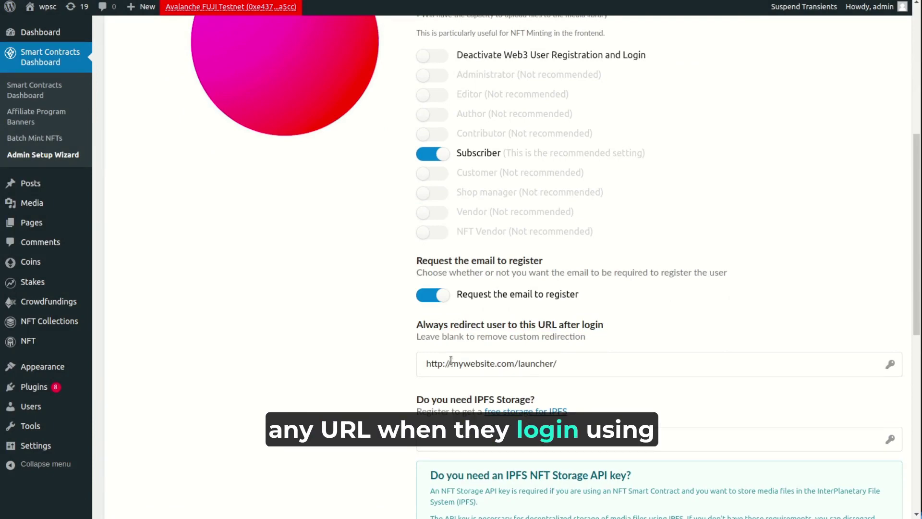
left_click_drag(436, 364, 539, 365)
left_click(633, 342)
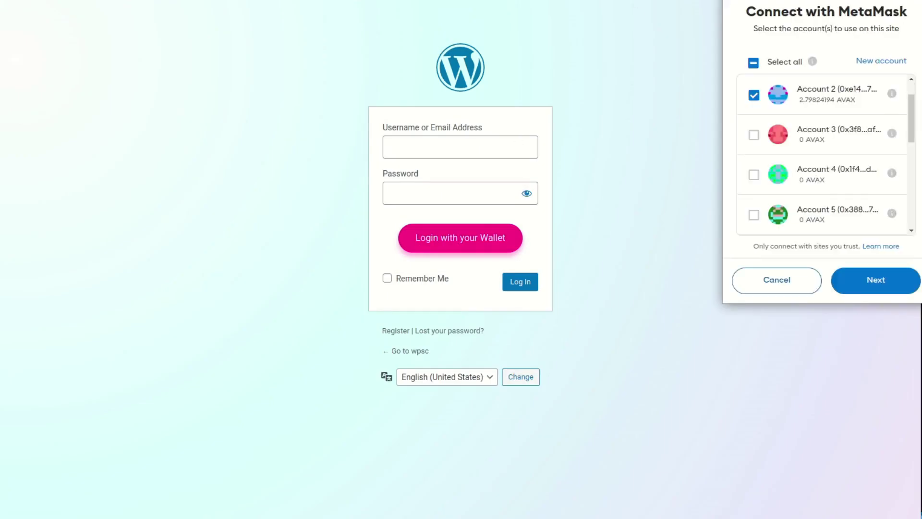
Connect MetaMask Account 2 and start entering a registration email address.
left_click_drag(836, 8, 731, 3)
left_click(763, 351)
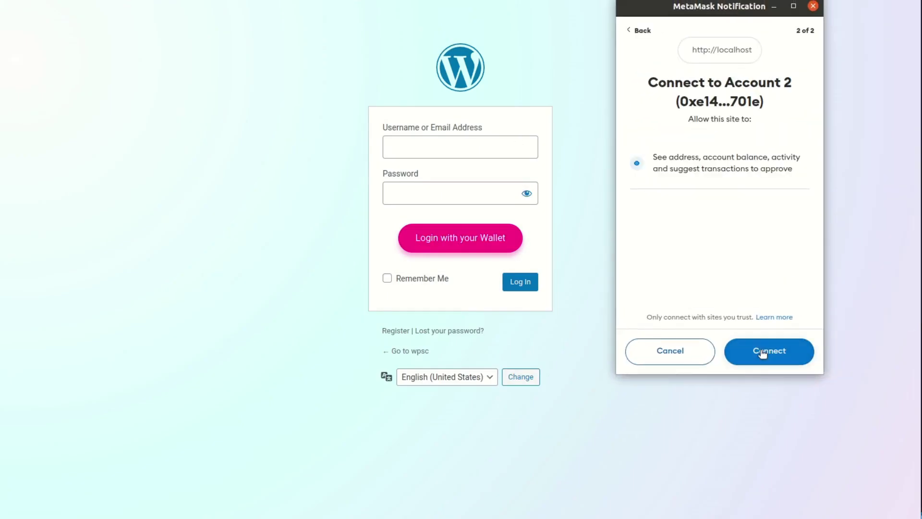
left_click(764, 354)
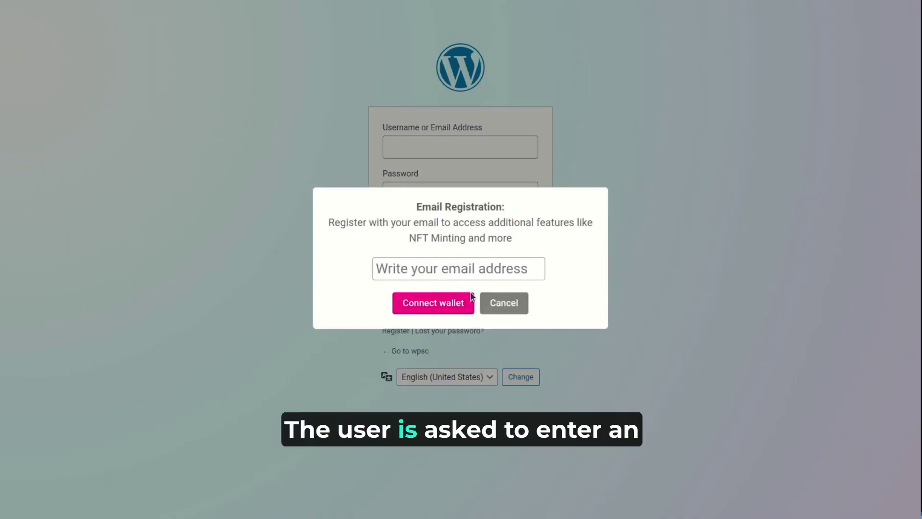
left_click(439, 270)
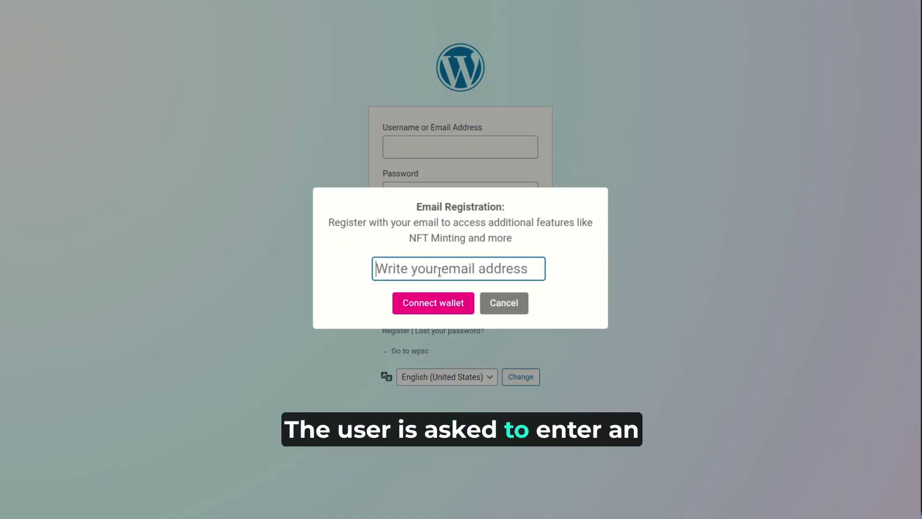
type("myemail@a")
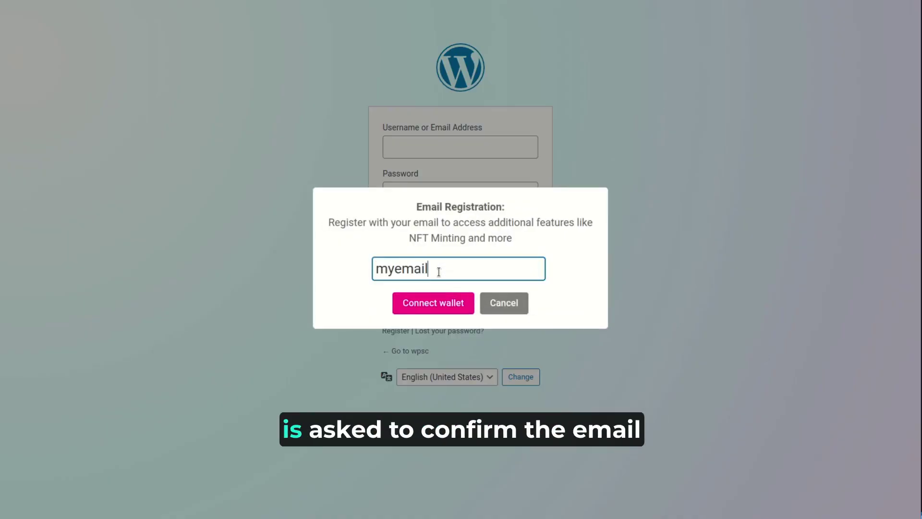
type("ddre")
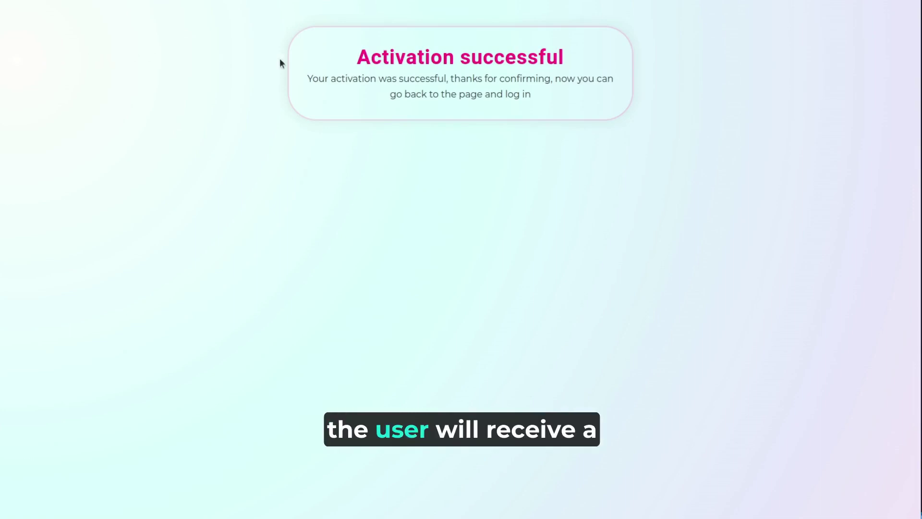
After 'Activation successful', go to the login form and choose 'Login with your Wallet'.
left_click_drag(356, 57, 566, 58)
left_click(579, 76)
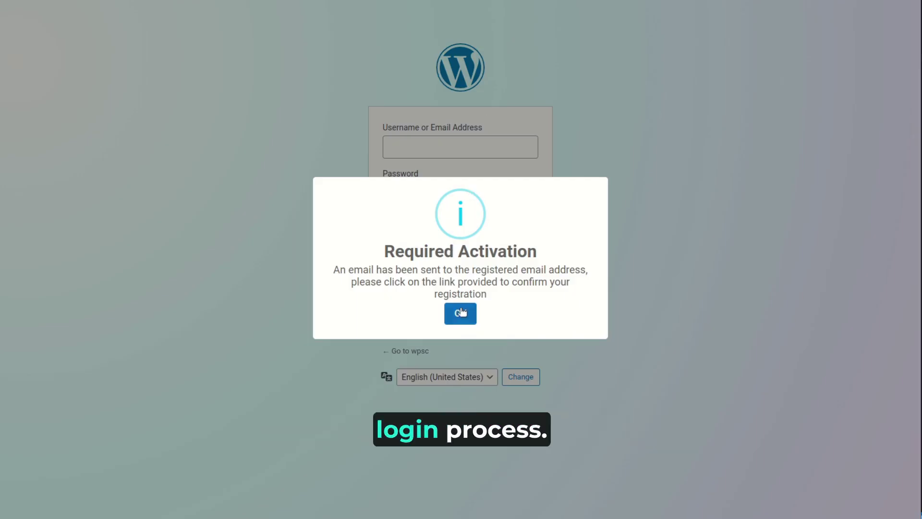
left_click(461, 313)
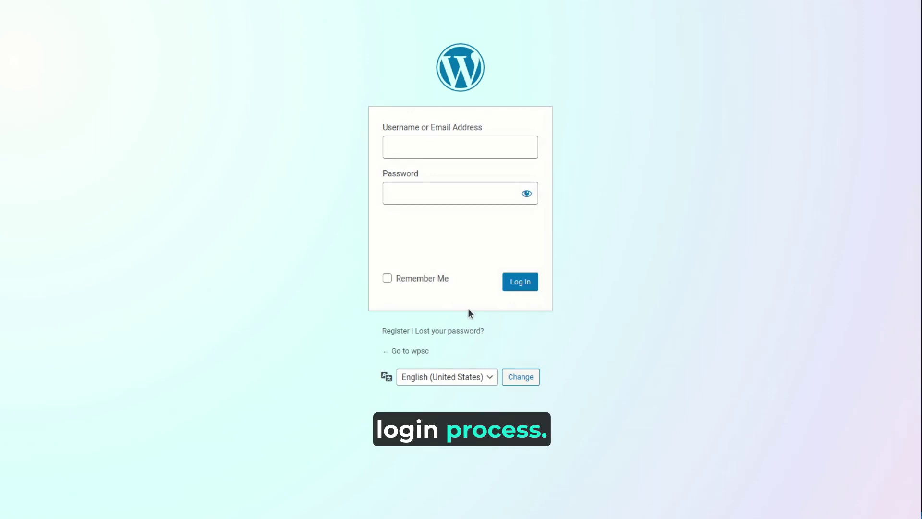
left_click(510, 240)
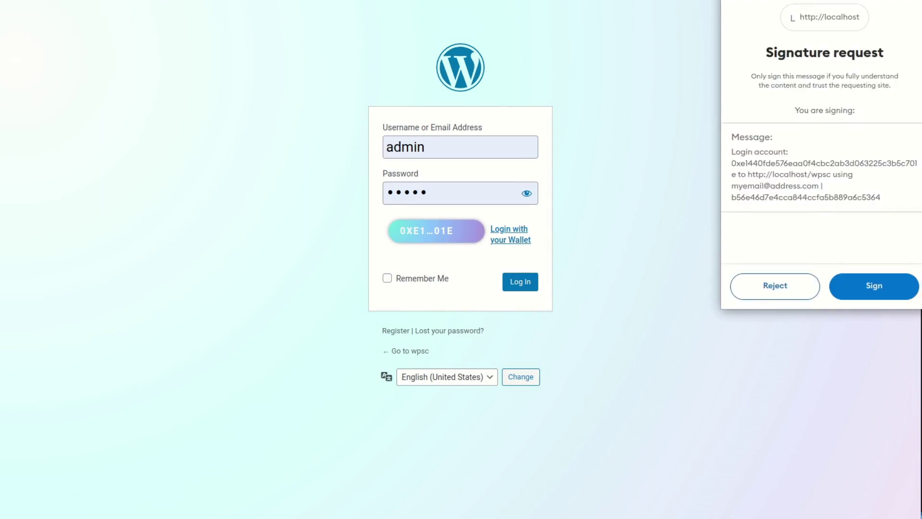
Sign the MetaMask login message and scroll through the Launcher dashboard's NFTs, stakings and tokens.
left_click(772, 373)
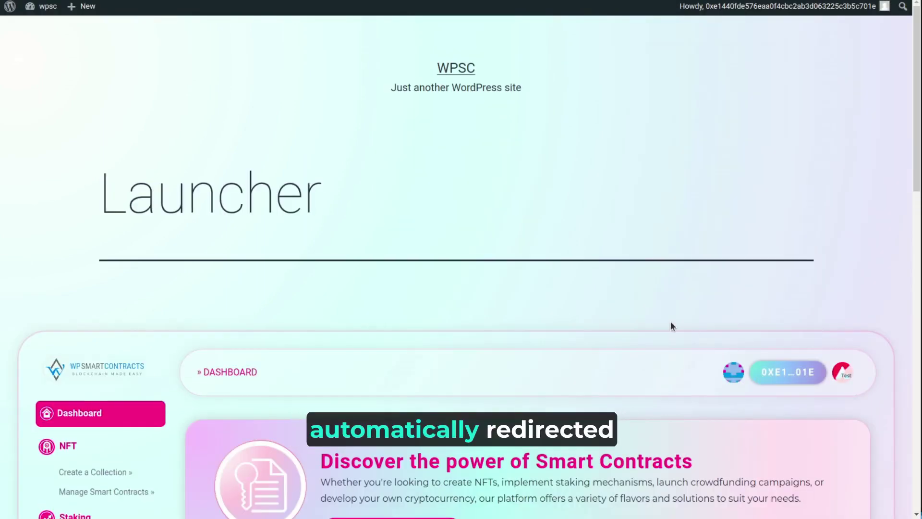
scroll(670, 320, "down", 1)
scroll(665, 318, "down", 2)
scroll(665, 318, "down", 3)
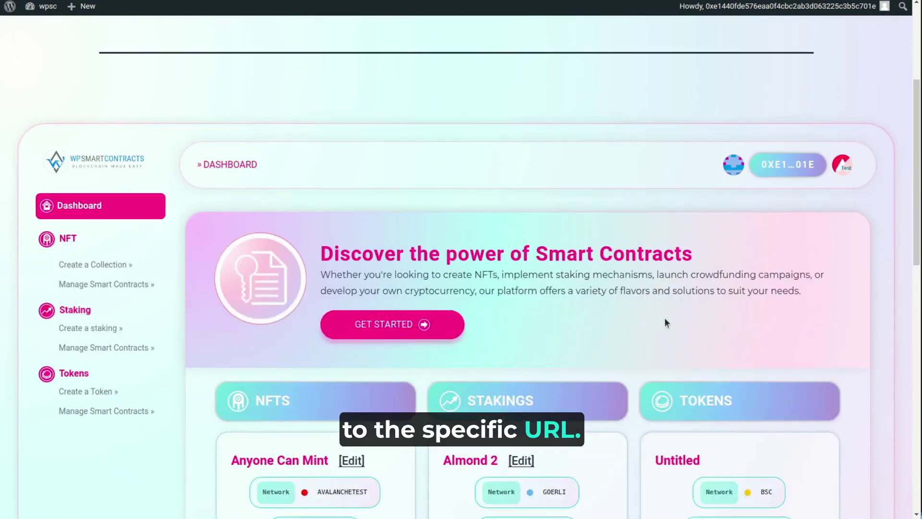